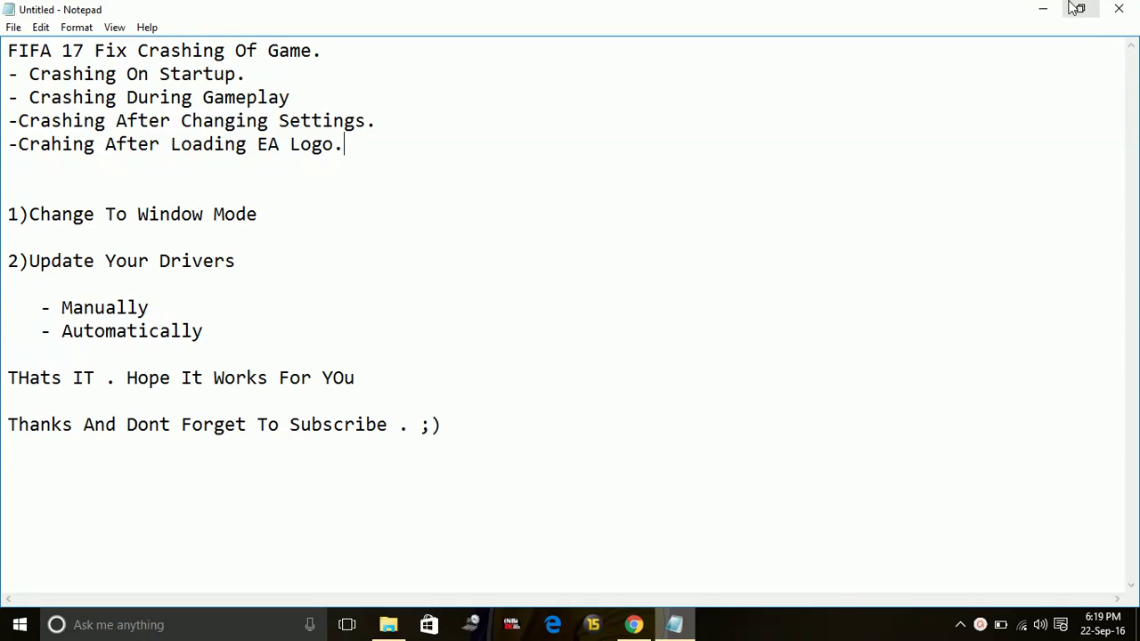
Minimize the Notepad notes and open the properties of the Grand Theft Auto V desktop shortcut.
{"action": "left_click", "coordinate": [1042, 9]}
{"action": "left_click", "coordinate": [1044, 9]}
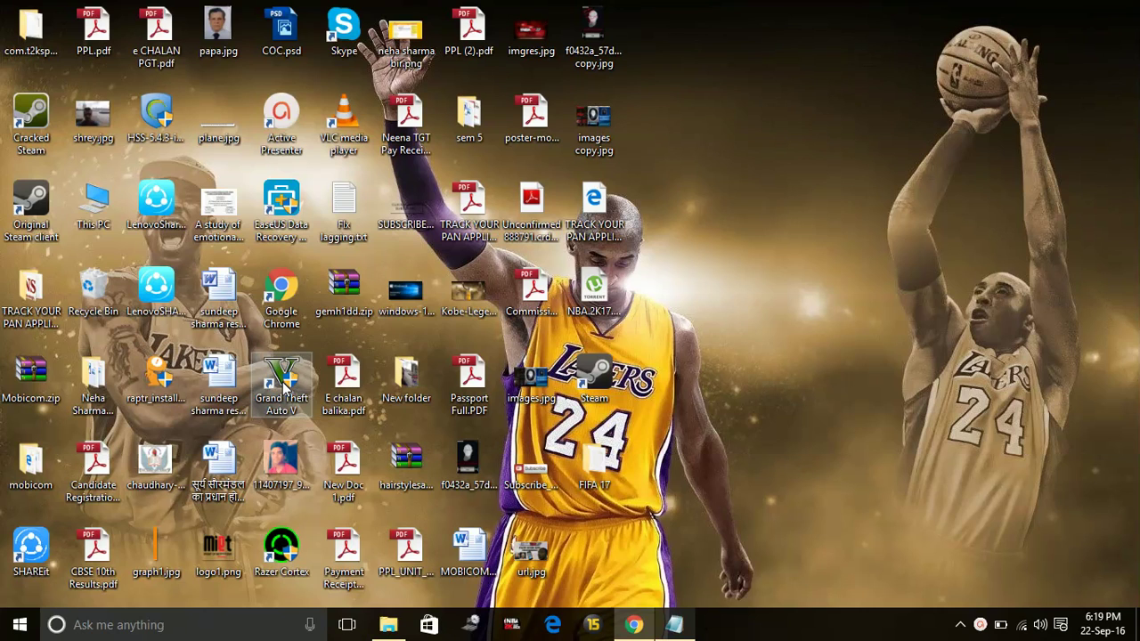
{"action": "double_click", "coordinate": [285, 392]}
{"action": "right_click", "coordinate": [285, 401]}
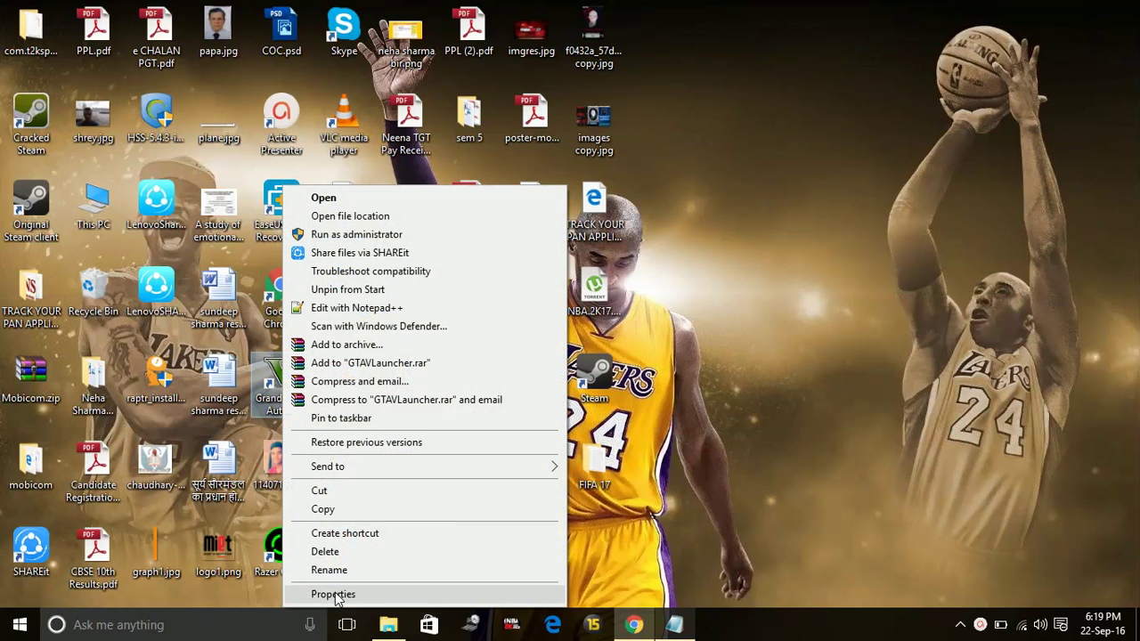
{"action": "left_click", "coordinate": [335, 595]}
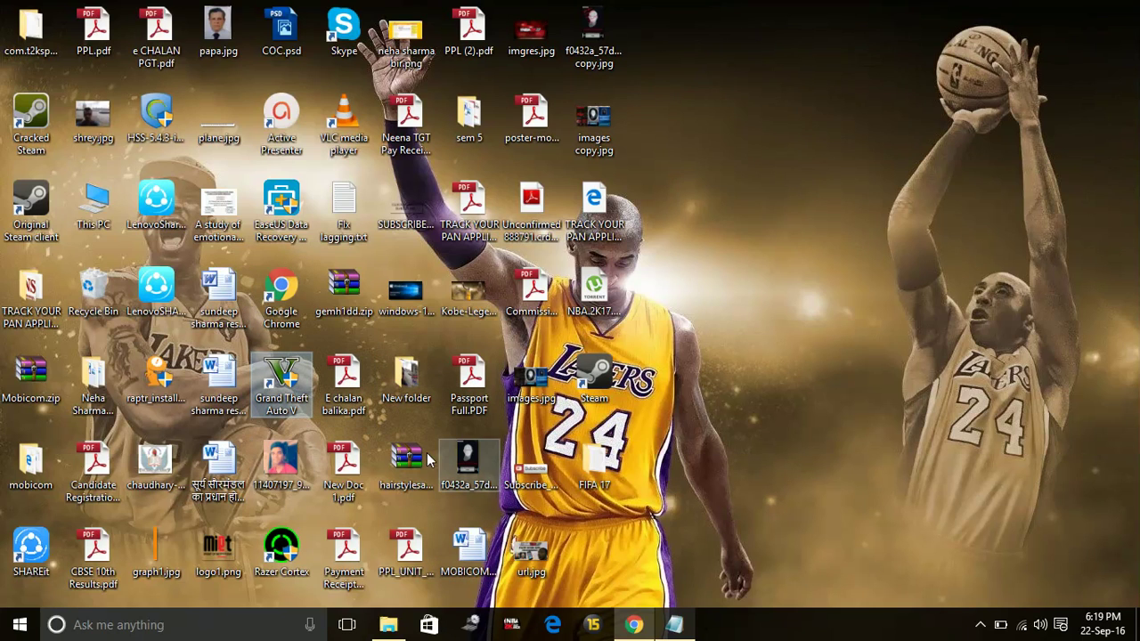
{"action": "right_click", "coordinate": [291, 400]}
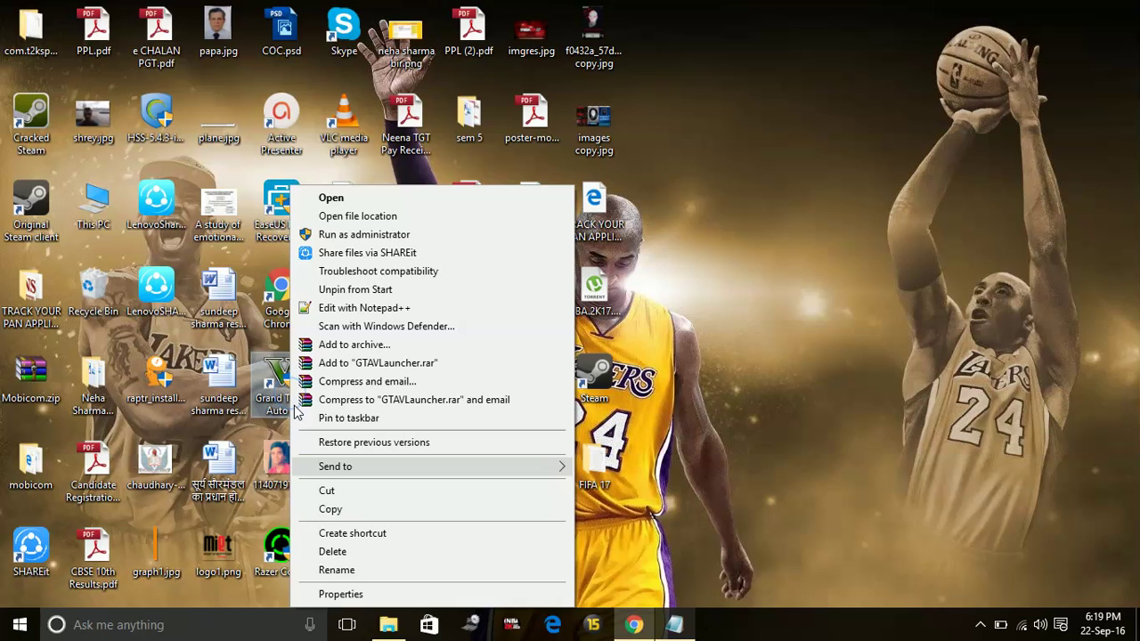
{"action": "left_click", "coordinate": [356, 594]}
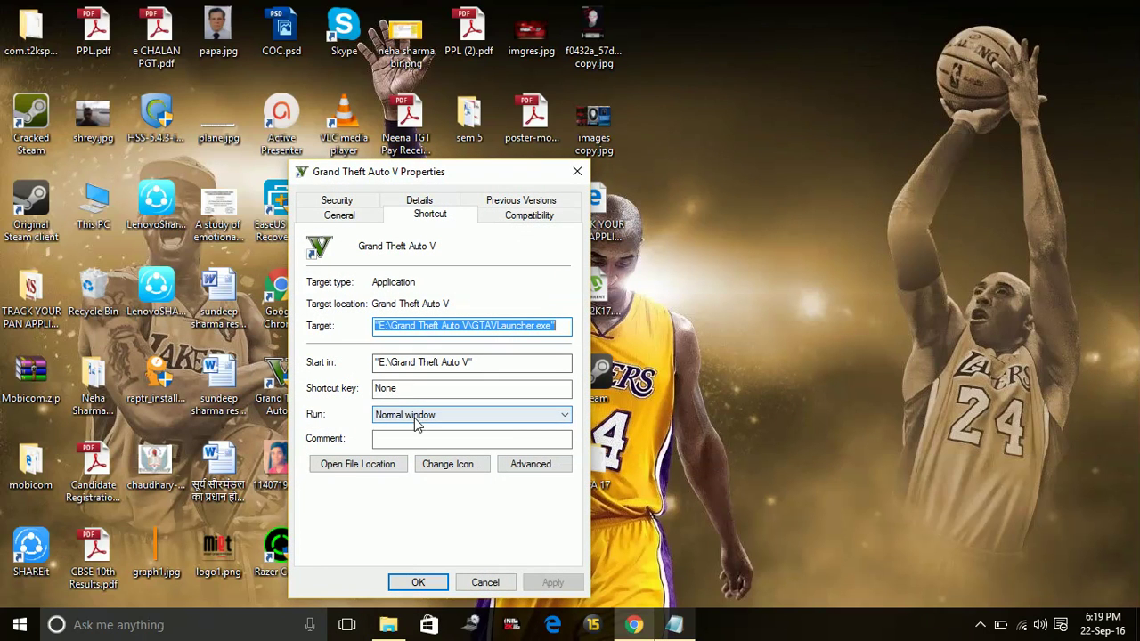
Set the shortcut to run in a Normal window and apply the change with administrator permission.
{"action": "left_click", "coordinate": [417, 415]}
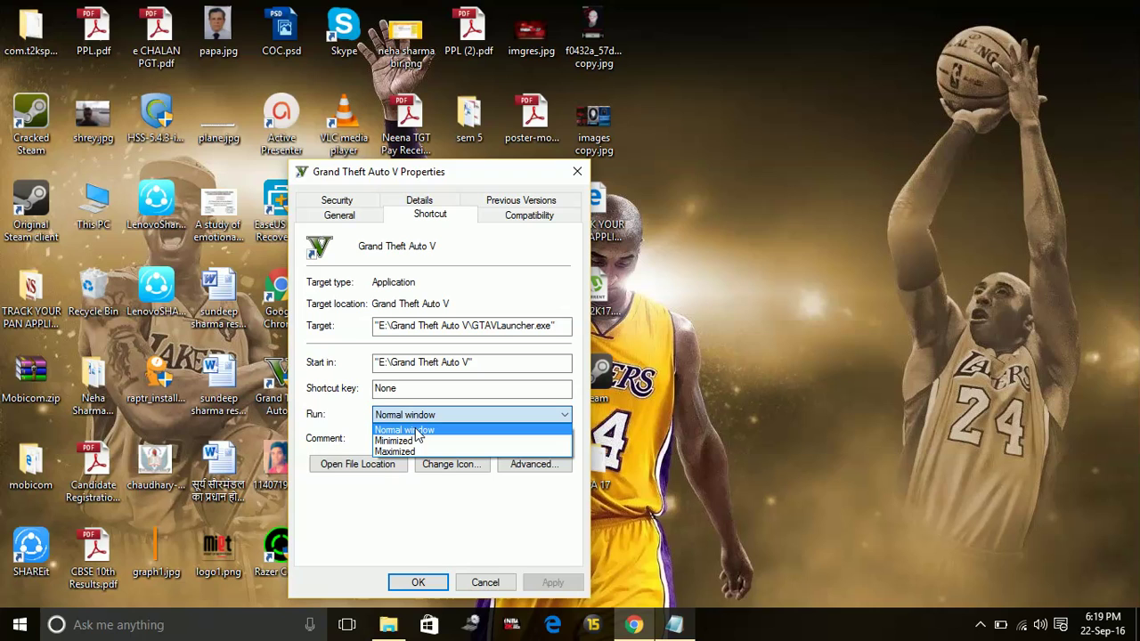
{"action": "left_click", "coordinate": [410, 430]}
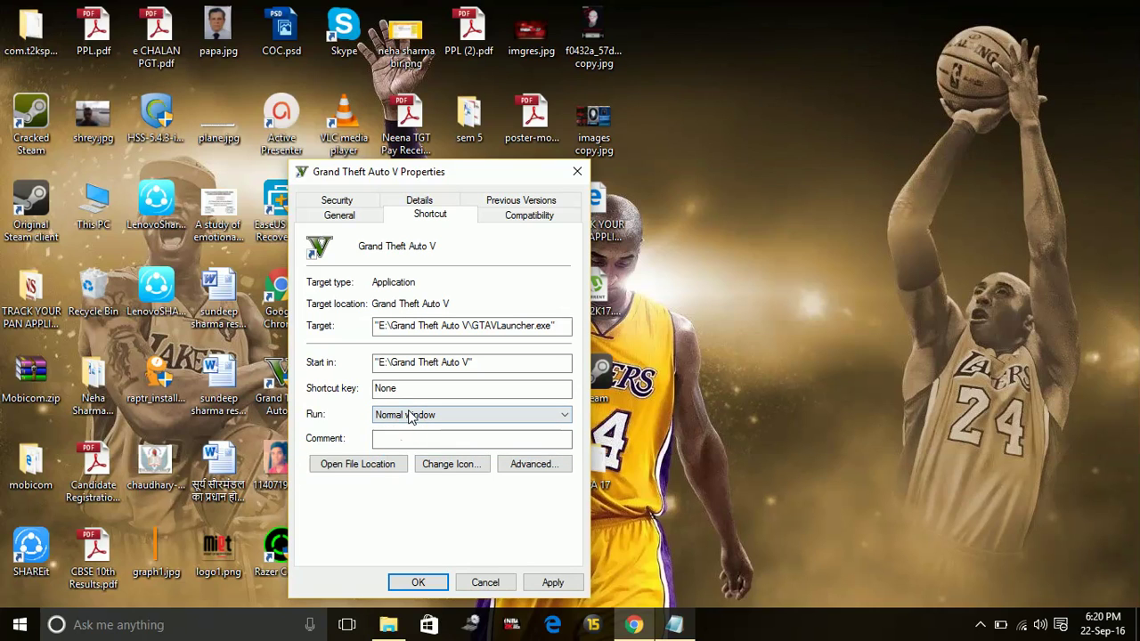
{"action": "left_click", "coordinate": [552, 587]}
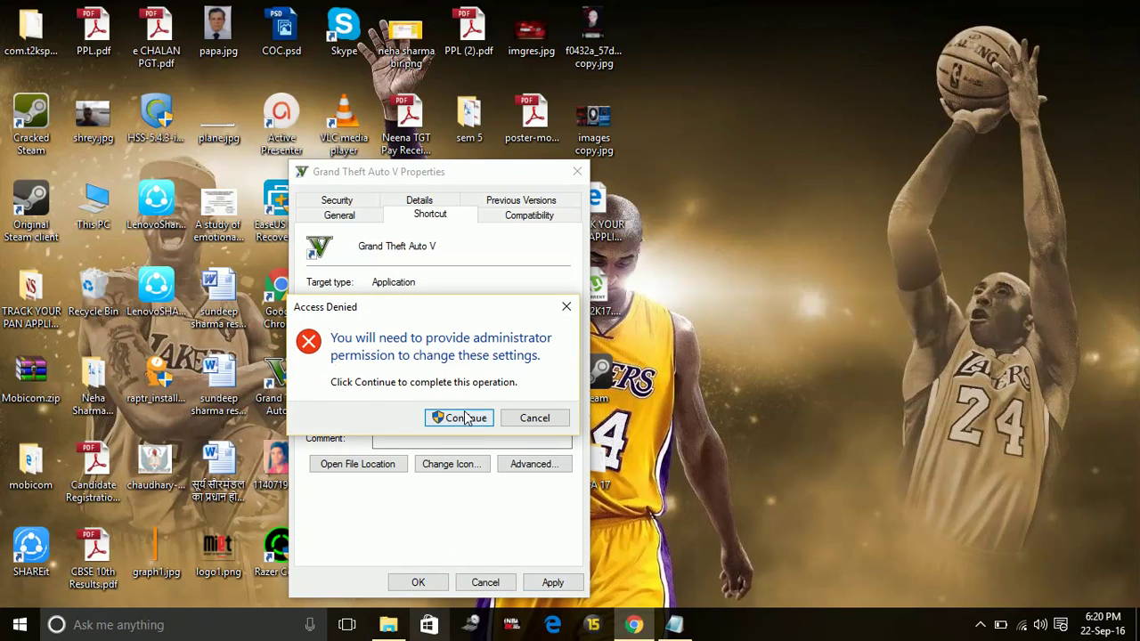
{"action": "left_click", "coordinate": [458, 417]}
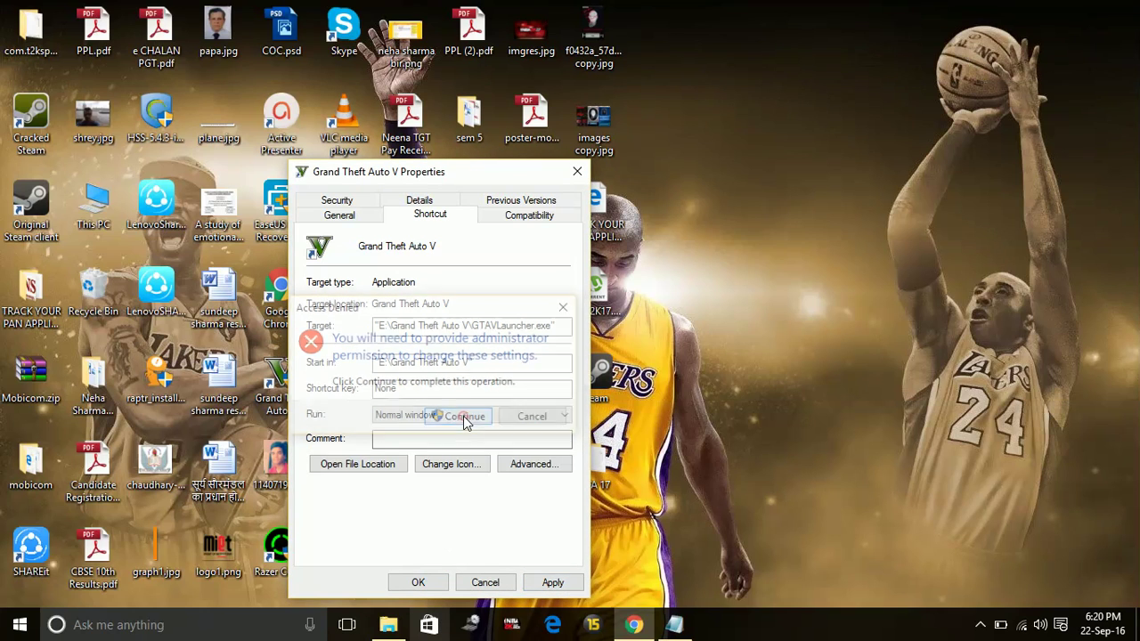
{"action": "left_click", "coordinate": [435, 585]}
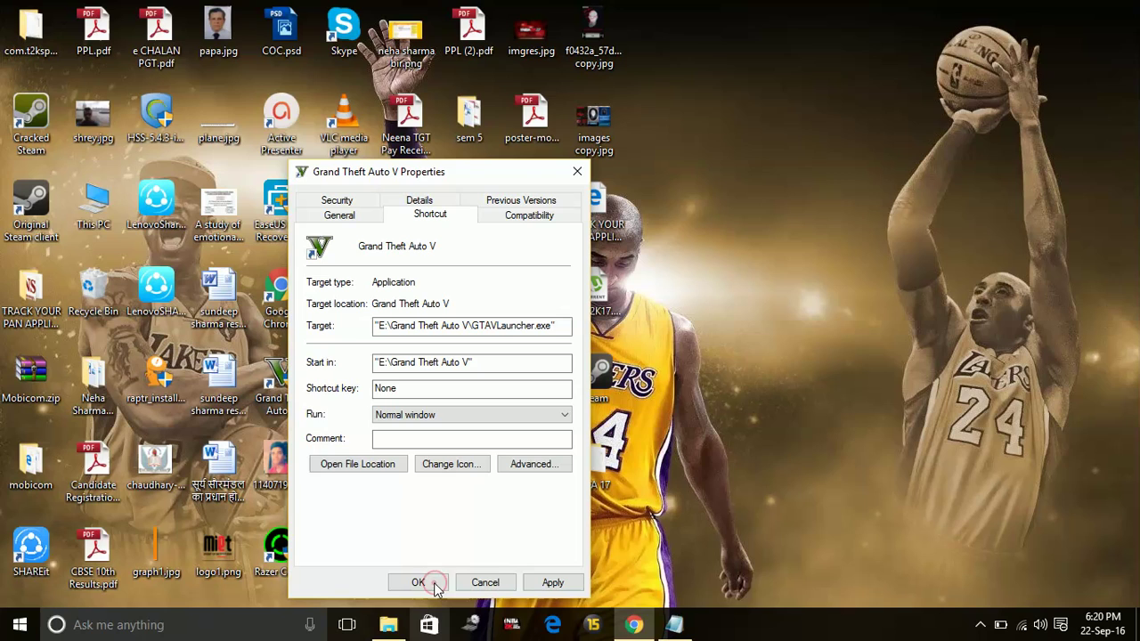
Return to the Notepad notes and highlight the section on updating drivers manually or automatically.
{"action": "left_click", "coordinate": [687, 627]}
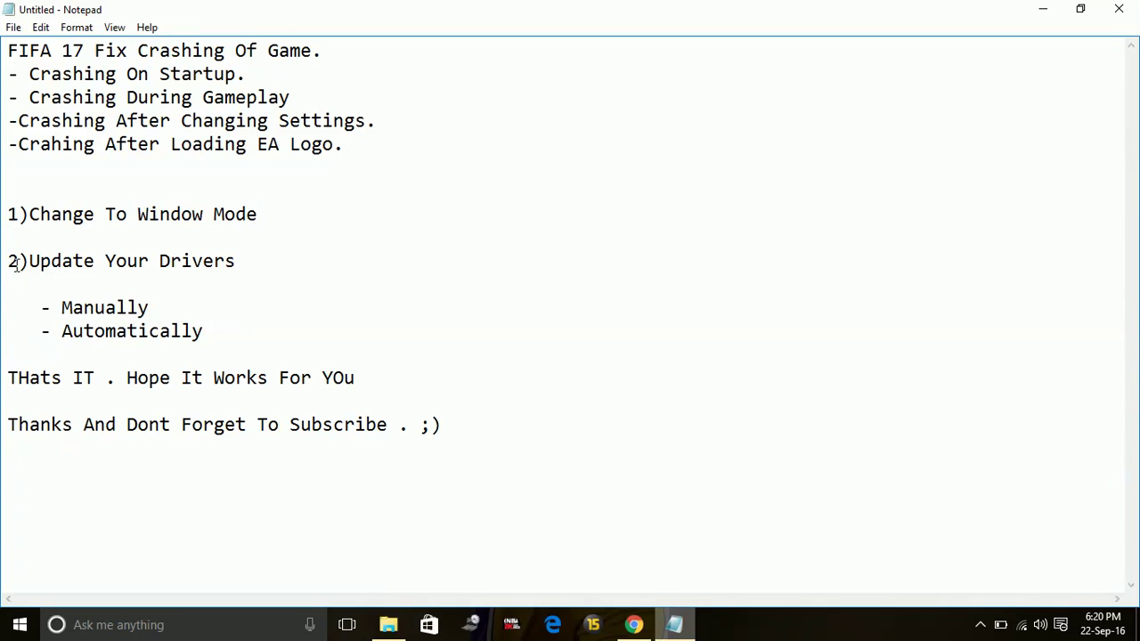
{"action": "left_click_drag", "start_coordinate": [6, 261], "coordinate": [419, 336]}
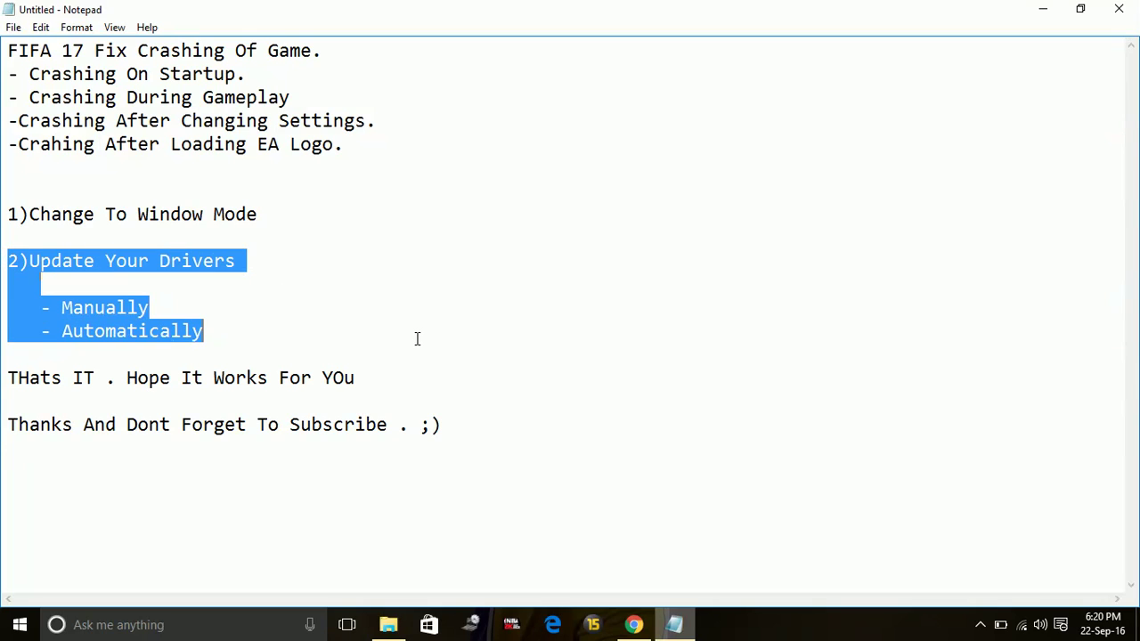
{"action": "left_click", "coordinate": [433, 263]}
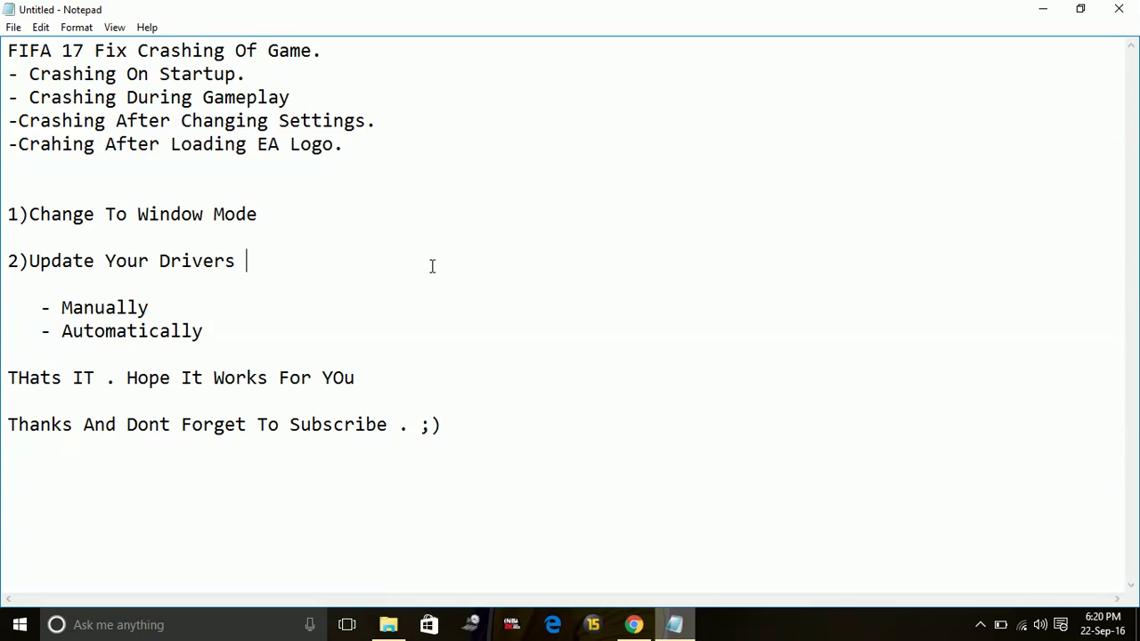
Close the remaining Grand Theft Auto V properties and open Device Manager through the system properties of This PC.
{"action": "left_click", "coordinate": [1056, 9]}
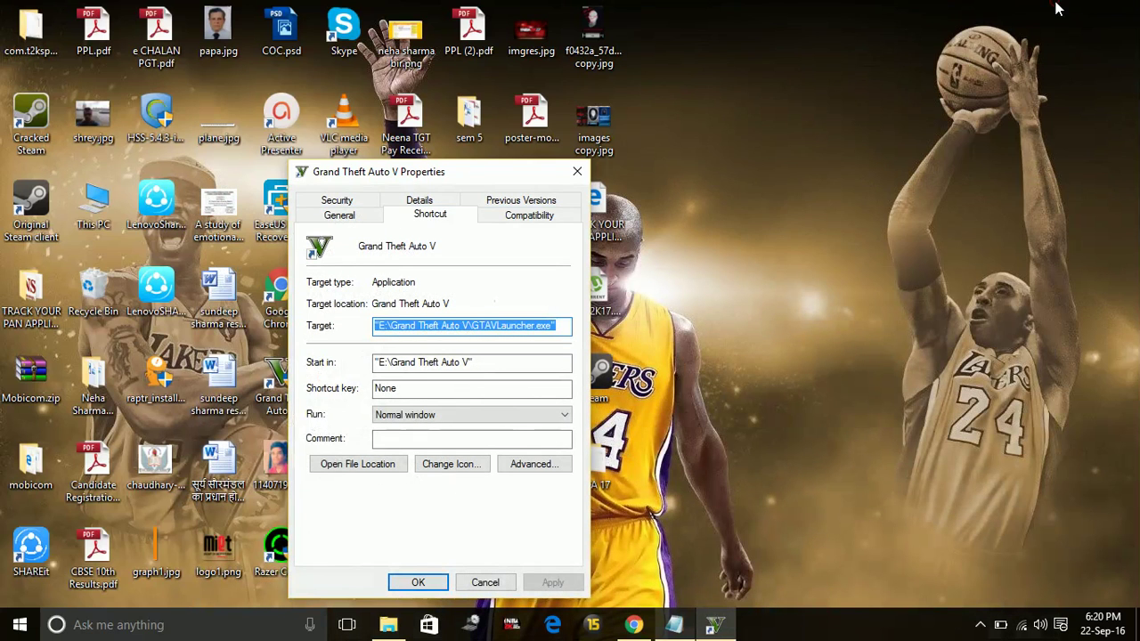
{"action": "left_click", "coordinate": [584, 178]}
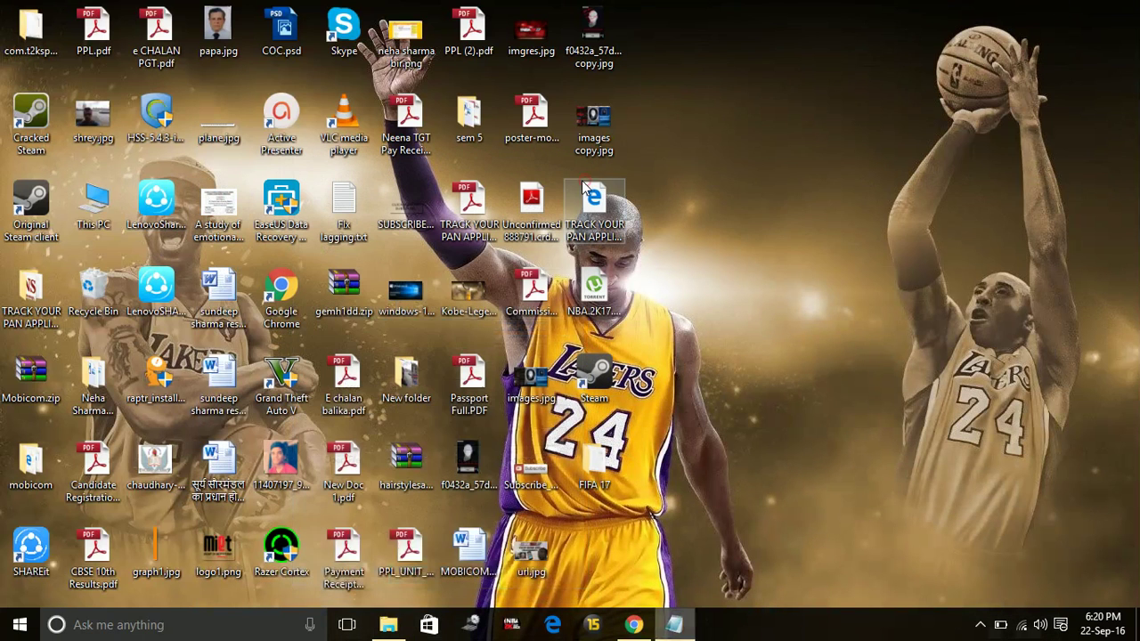
{"action": "left_click", "coordinate": [104, 205]}
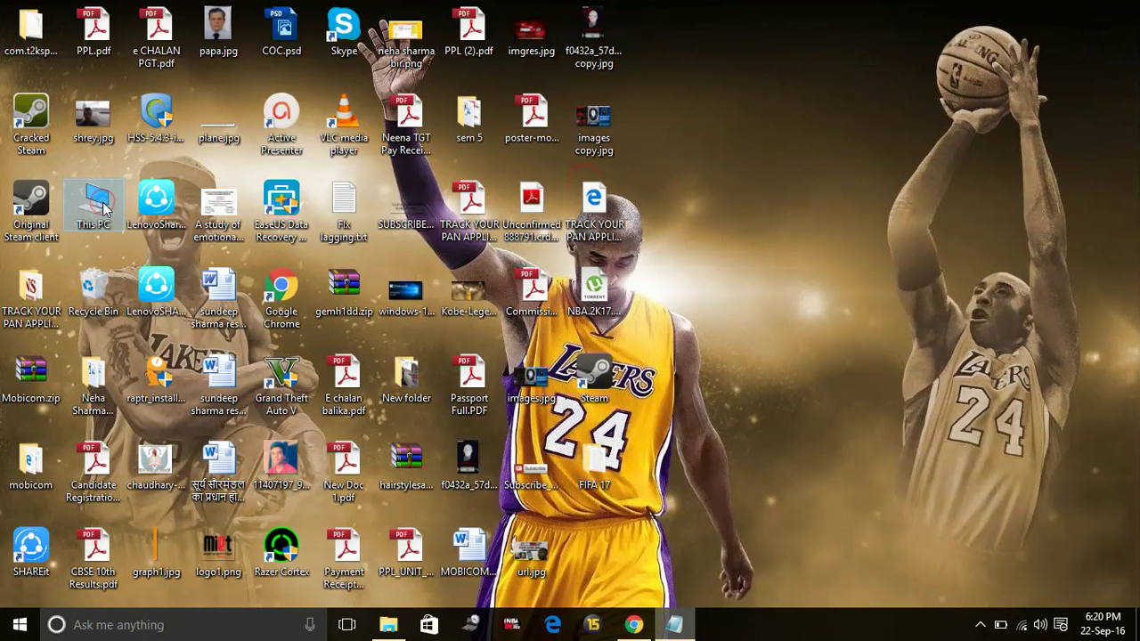
{"action": "right_click", "coordinate": [103, 205]}
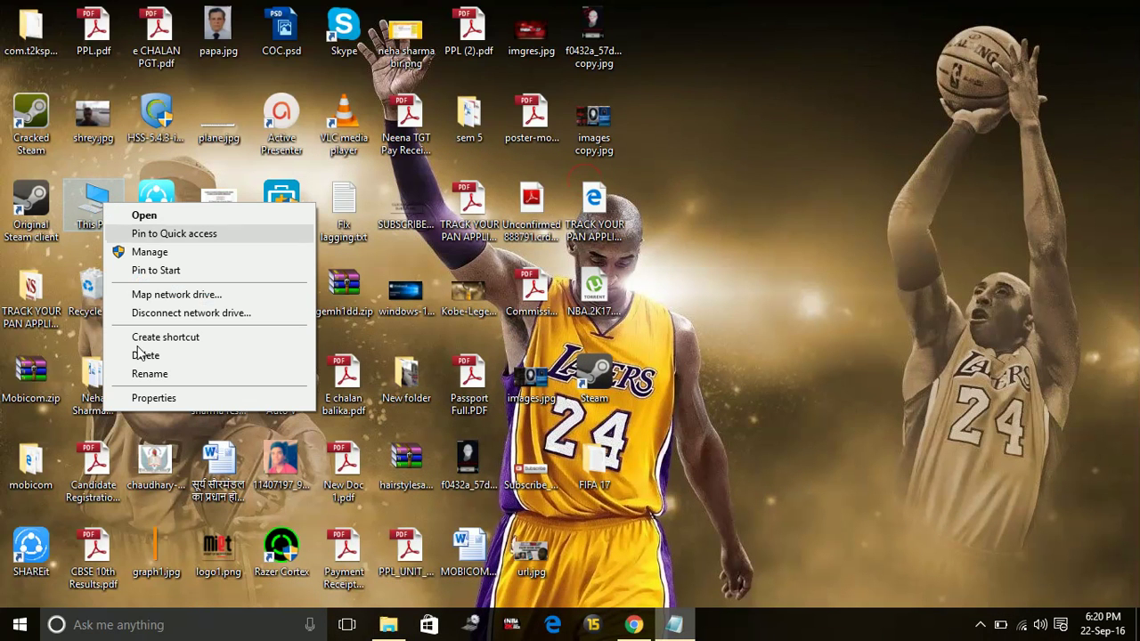
{"action": "left_click", "coordinate": [192, 403]}
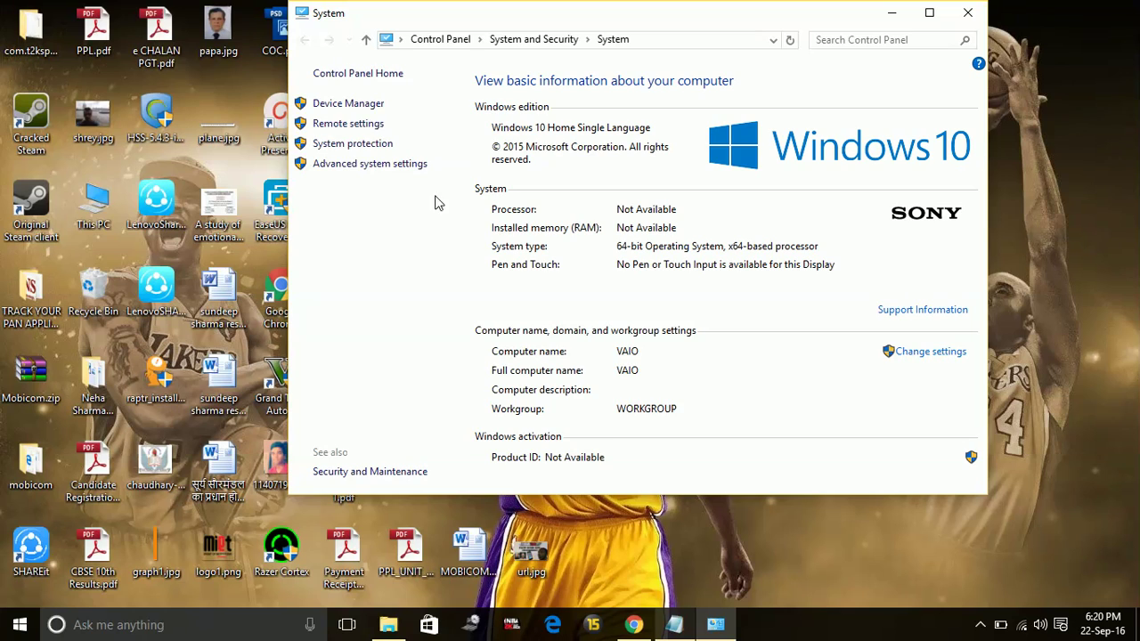
{"action": "left_click", "coordinate": [365, 105]}
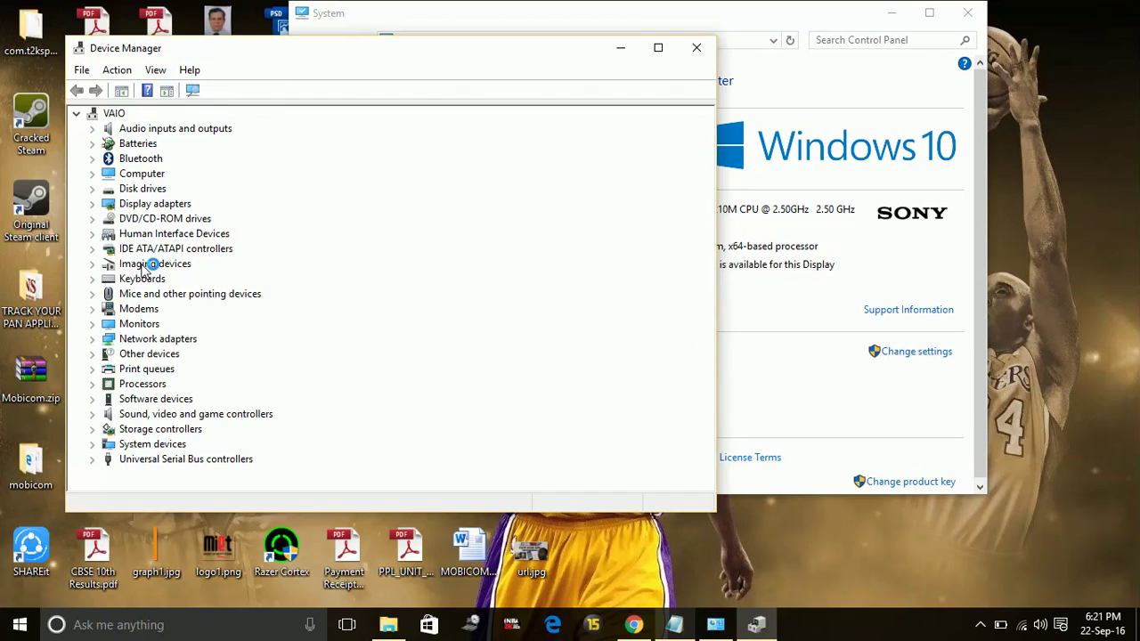
Expand Display adapters and view the driver update option for the AMD Radeon HD 7500M/7600M Series.
{"action": "left_click", "coordinate": [142, 205]}
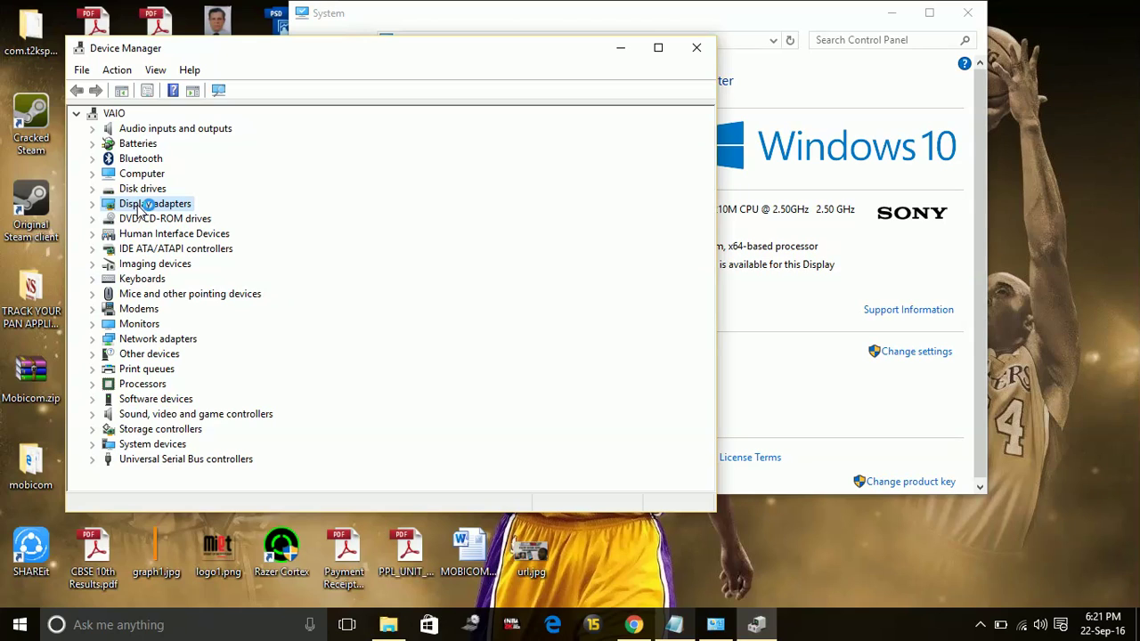
{"action": "double_click", "coordinate": [139, 205]}
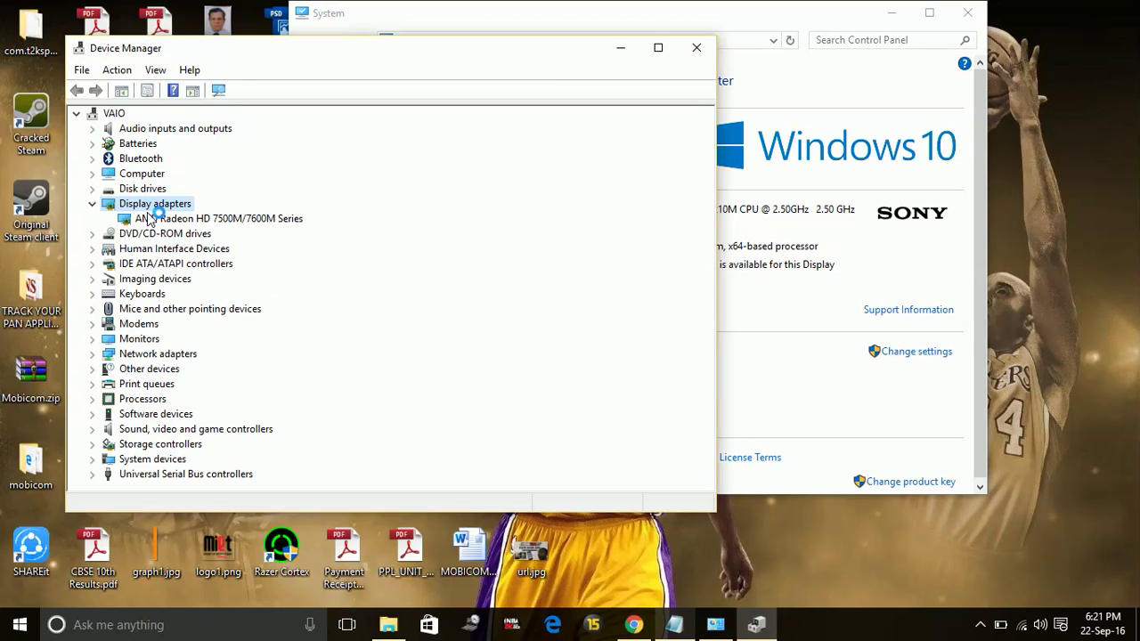
{"action": "right_click", "coordinate": [147, 215]}
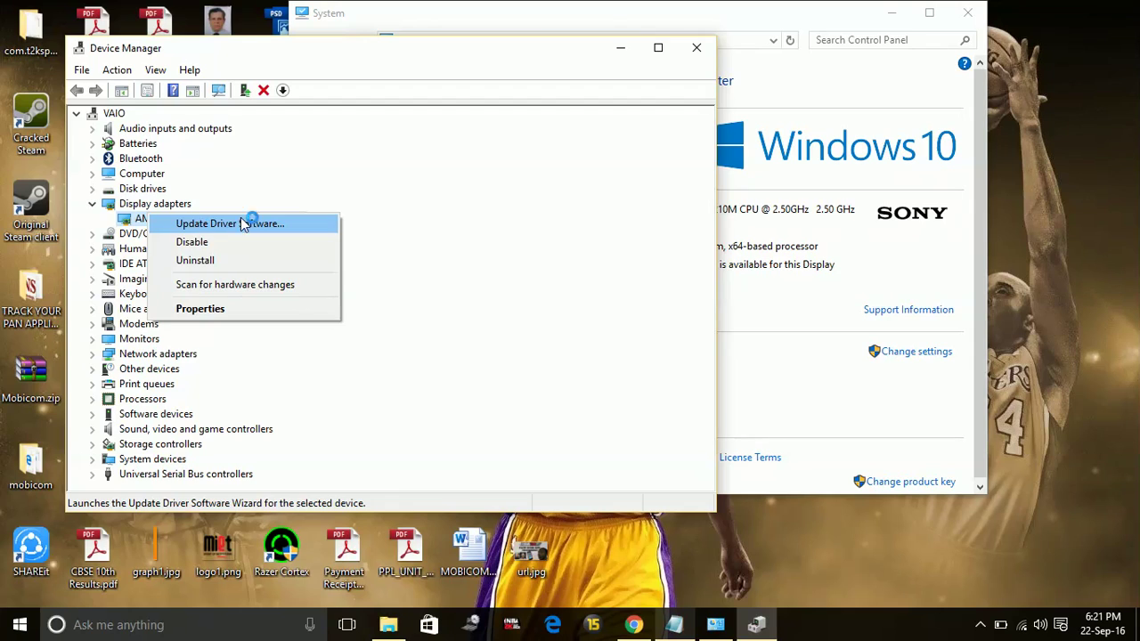
{"action": "left_click", "coordinate": [147, 250]}
{"action": "left_click", "coordinate": [148, 237]}
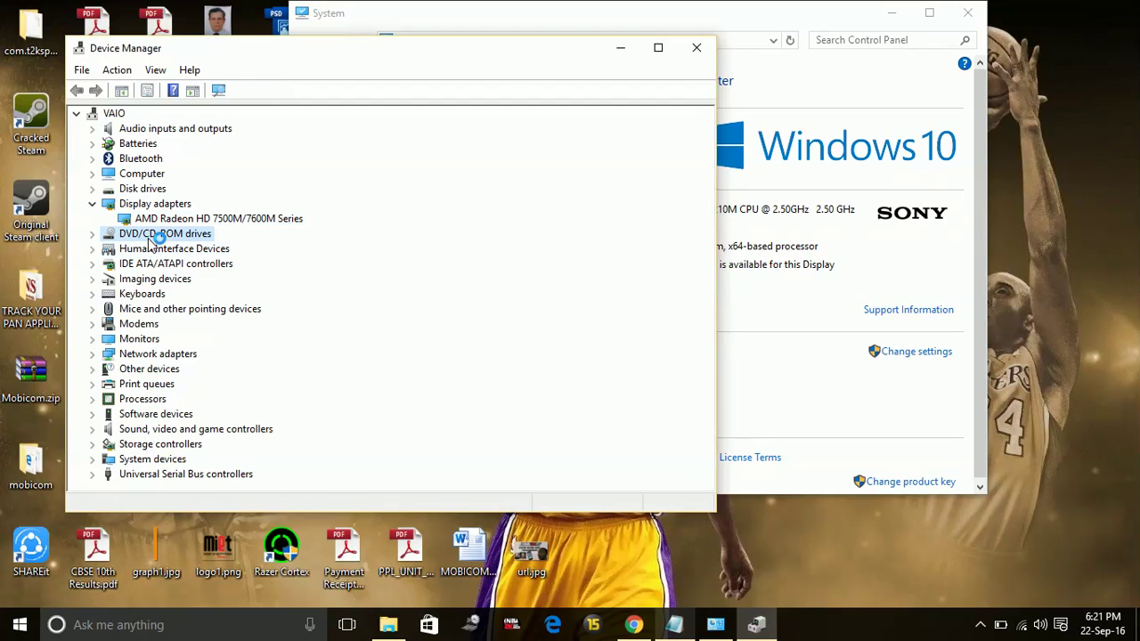
Expand DVD/CD-ROM drives and view the driver options for the HL-DT-ST DVDRAM GT80N.
{"action": "right_click", "coordinate": [149, 237]}
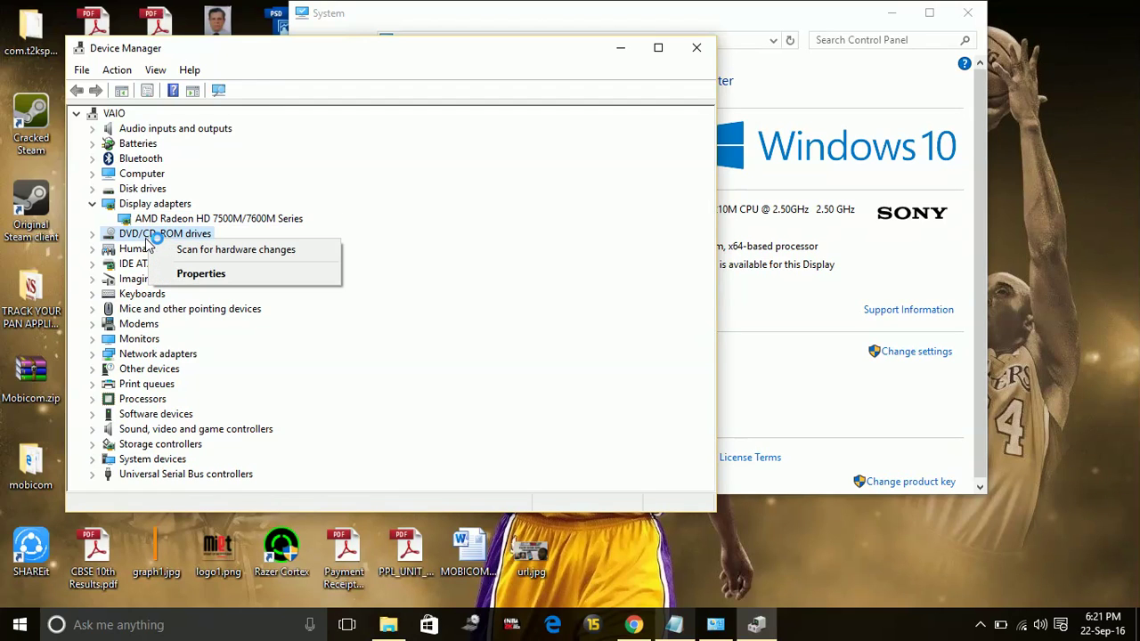
{"action": "left_click", "coordinate": [145, 237]}
{"action": "double_click", "coordinate": [146, 237]}
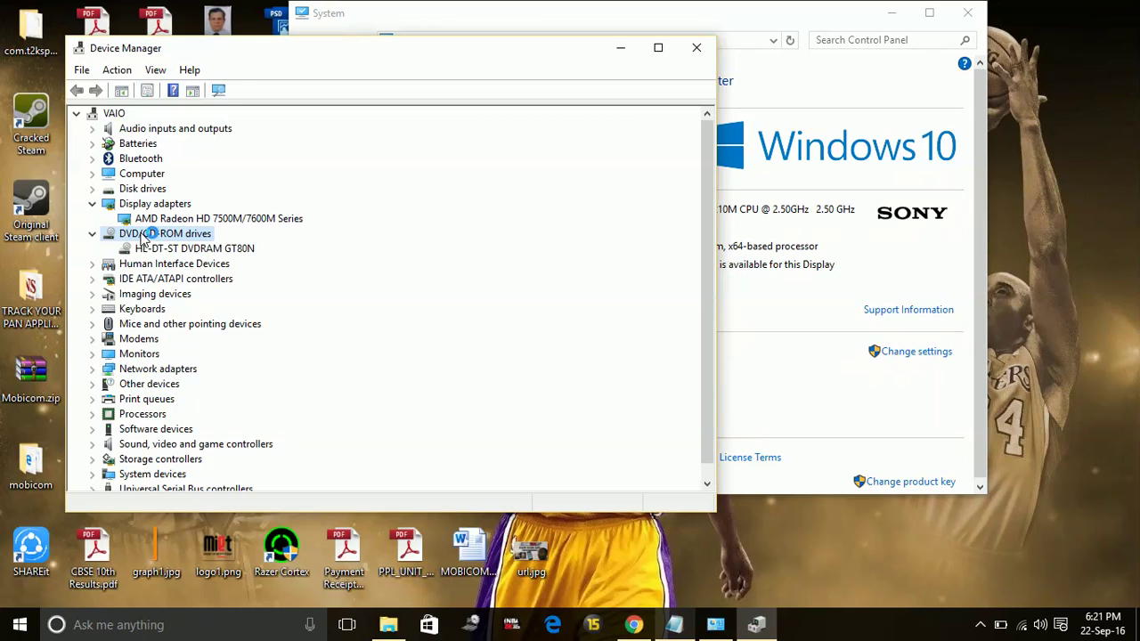
{"action": "right_click", "coordinate": [150, 251]}
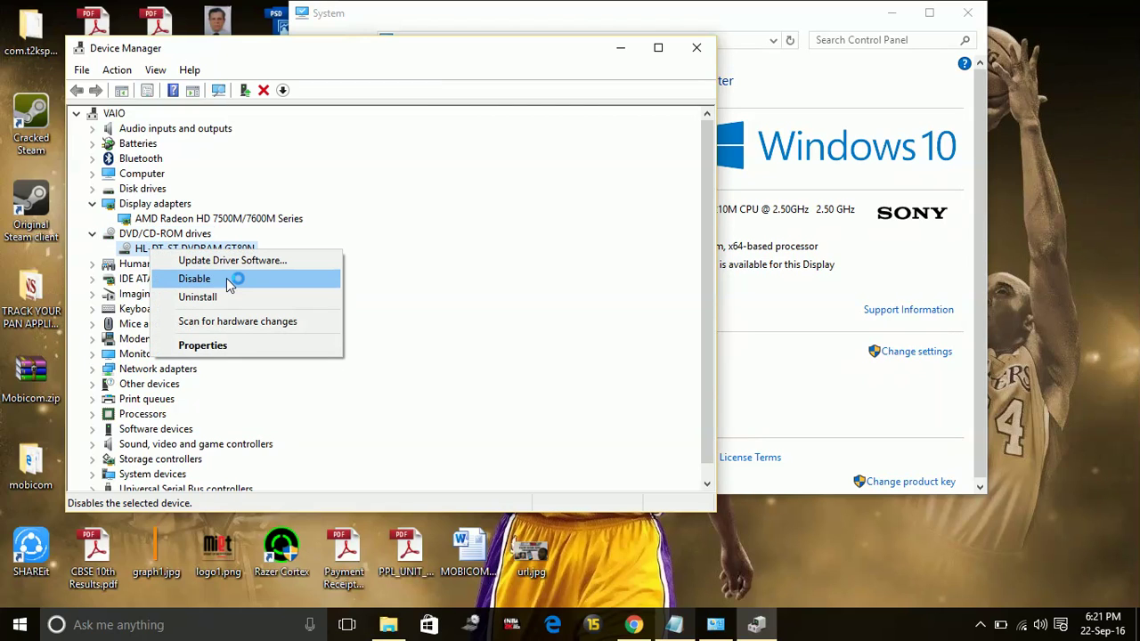
{"action": "left_click", "coordinate": [403, 261]}
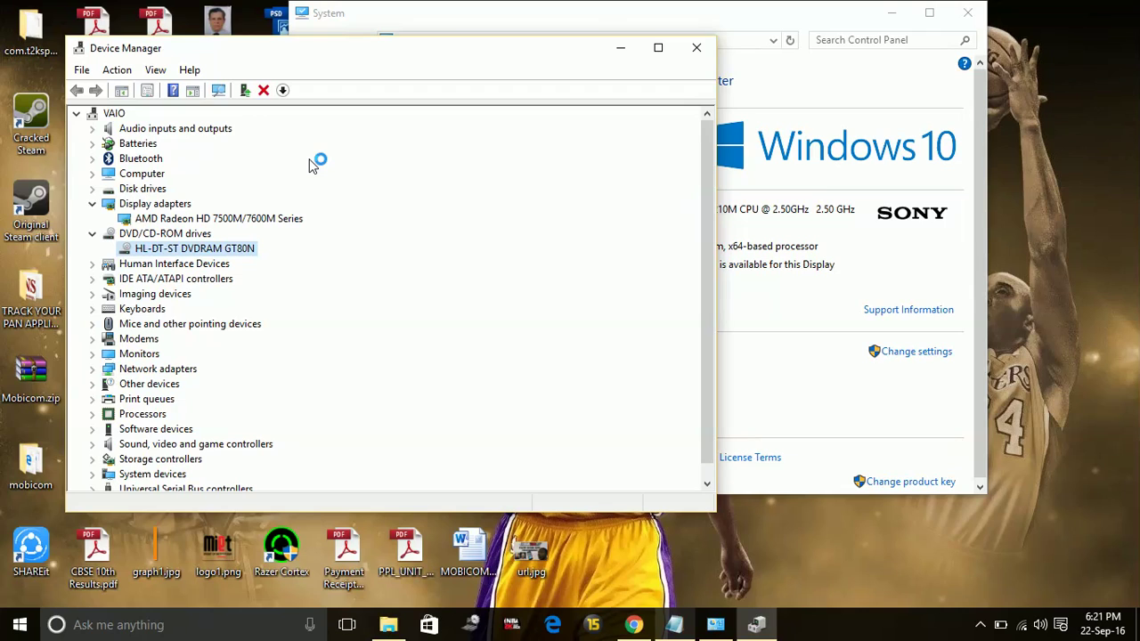
Close Device Manager and the System window, and return to the manual and automatic driver update notes in Notepad.
{"action": "left_click", "coordinate": [698, 48]}
{"action": "left_click", "coordinate": [968, 13]}
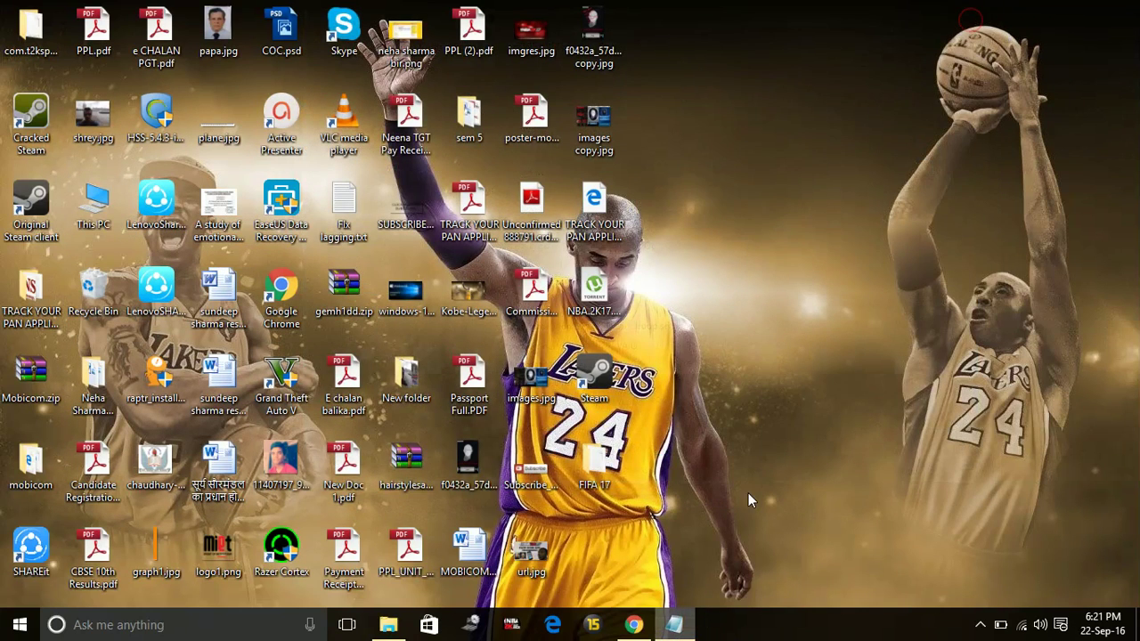
{"action": "left_click", "coordinate": [682, 629]}
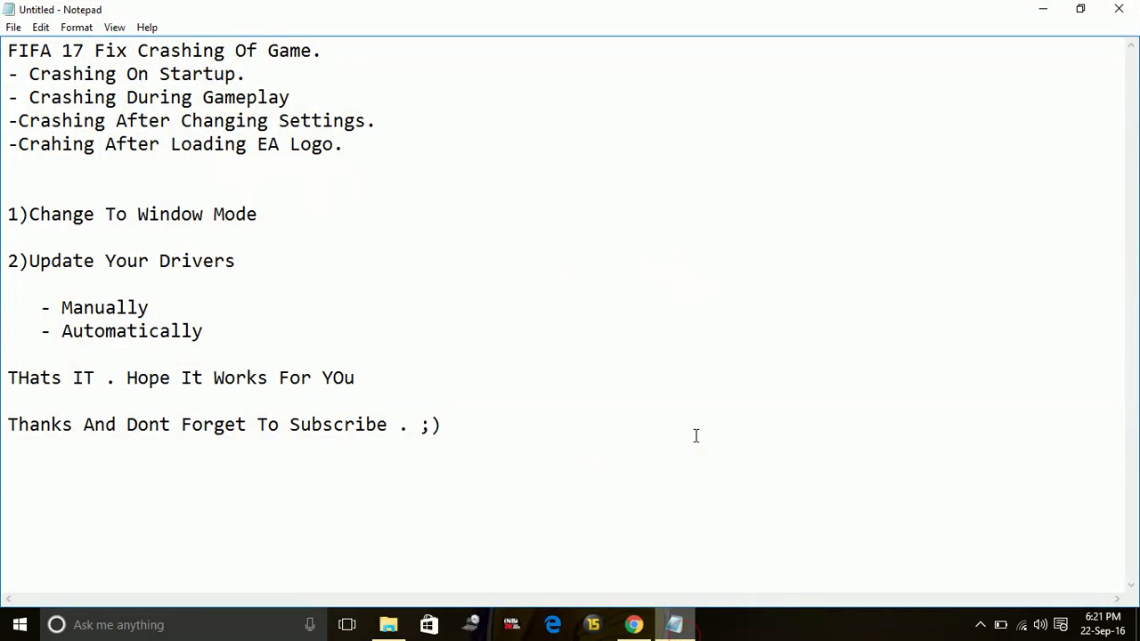
{"action": "left_click", "coordinate": [310, 308]}
{"action": "left_click", "coordinate": [249, 345]}
{"action": "left_click", "coordinate": [247, 345]}
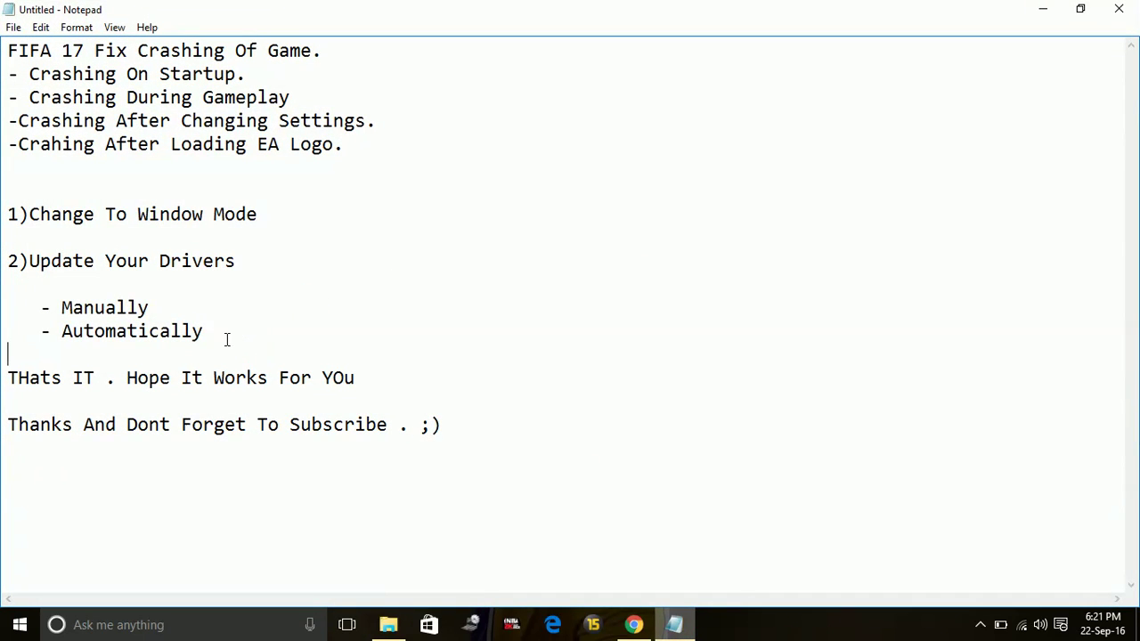